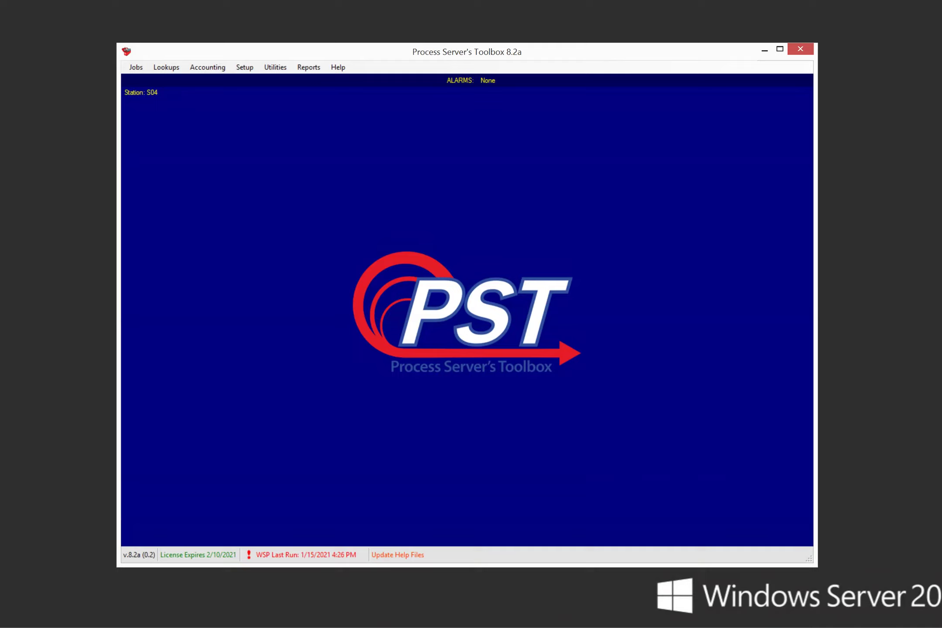
Step: Check 'Job Done Emails Require an Invoice Attachment' in Setup > Misc. Options and accept
click(248, 67)
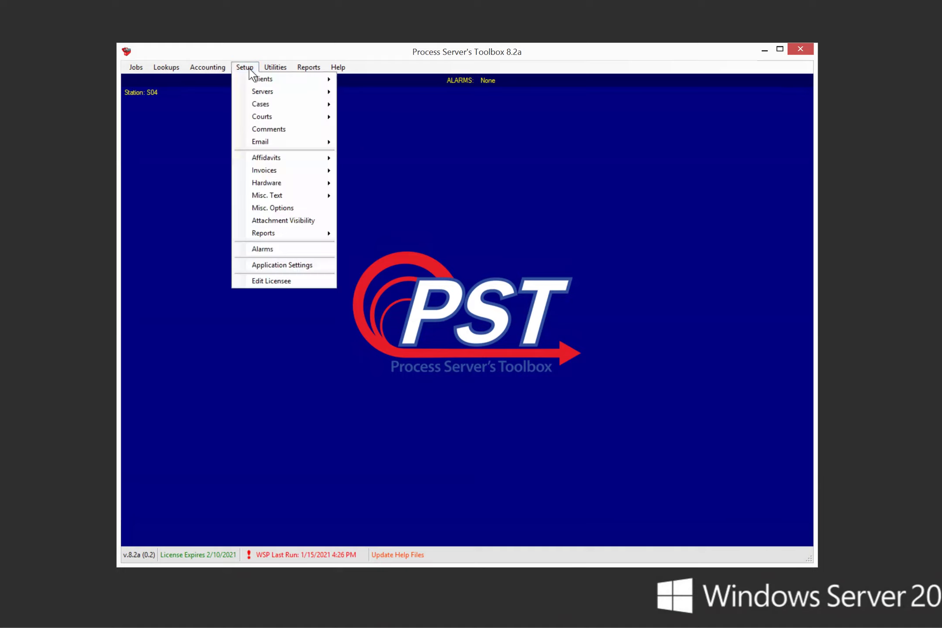
click(287, 208)
drag(326, 174, 325, 233)
click(169, 226)
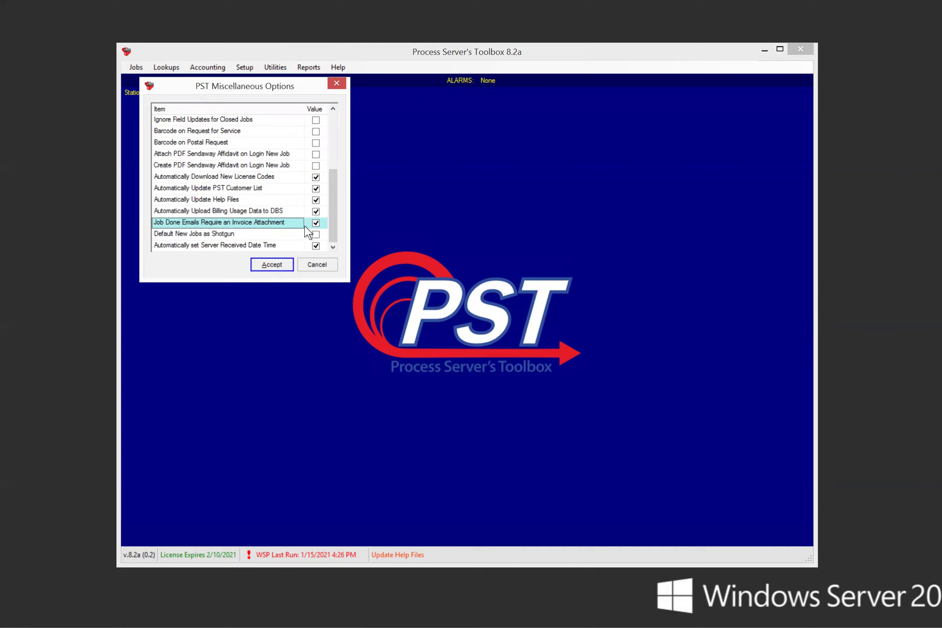
click(314, 266)
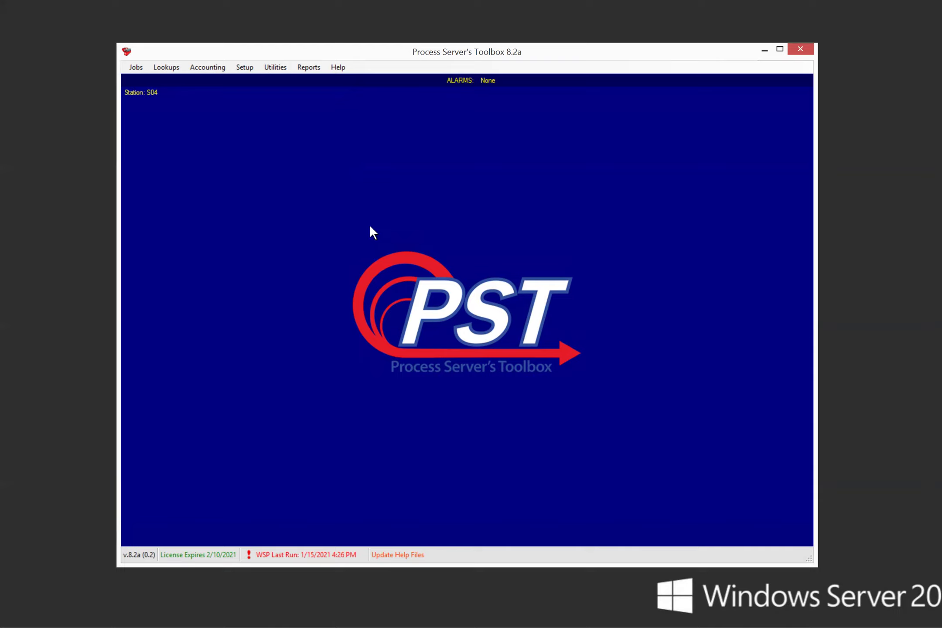
Step: Open the first client from Setup > Clients with Last Name '*' and show its Internet settings
click(250, 71)
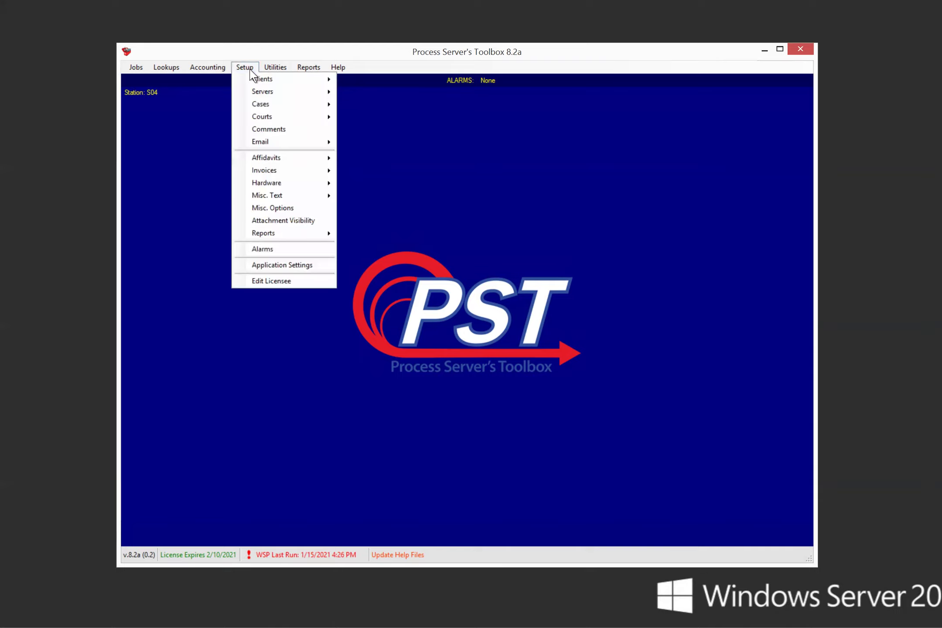
mouse_move(262, 79)
click(378, 92)
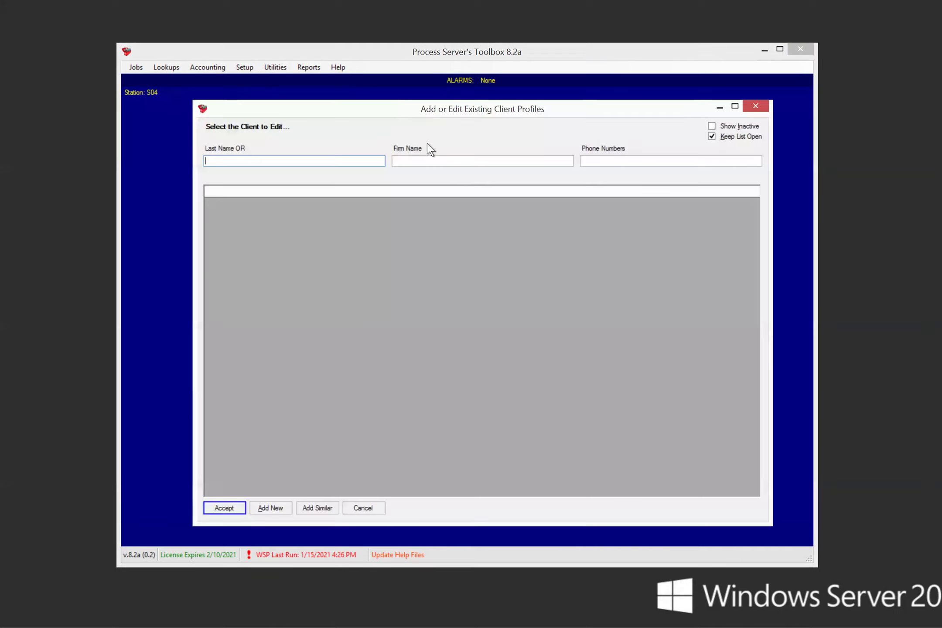
text(*)
key(Return)
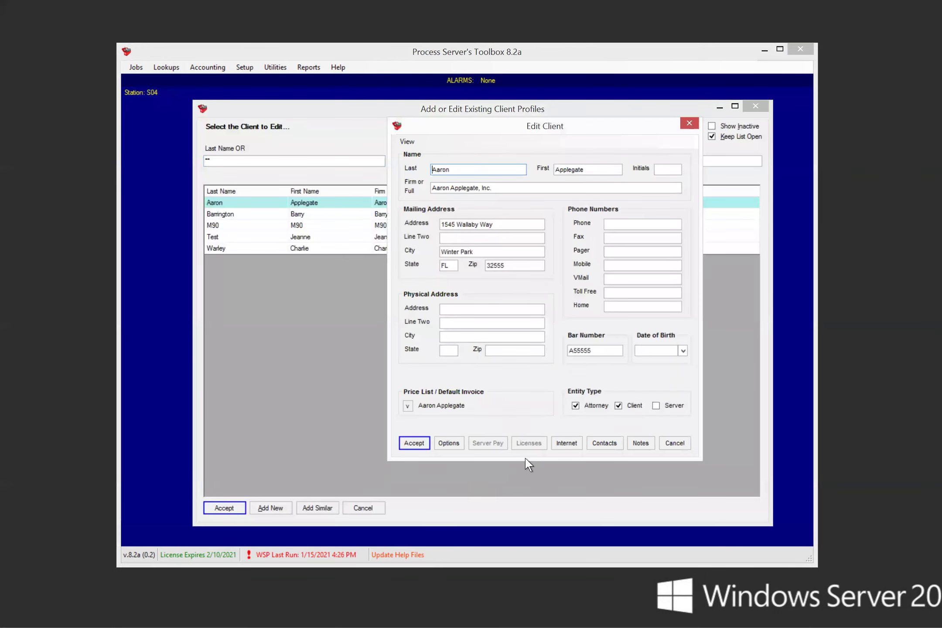
click(573, 443)
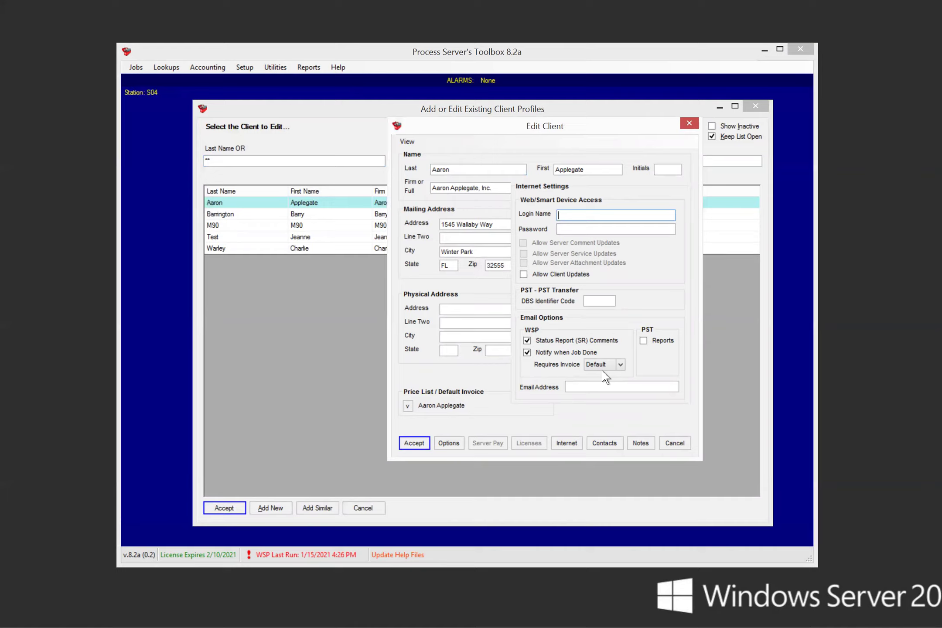
Step: Set the Email Options Requires Invoice dropdown to Yes, after briefly choosing No
click(620, 365)
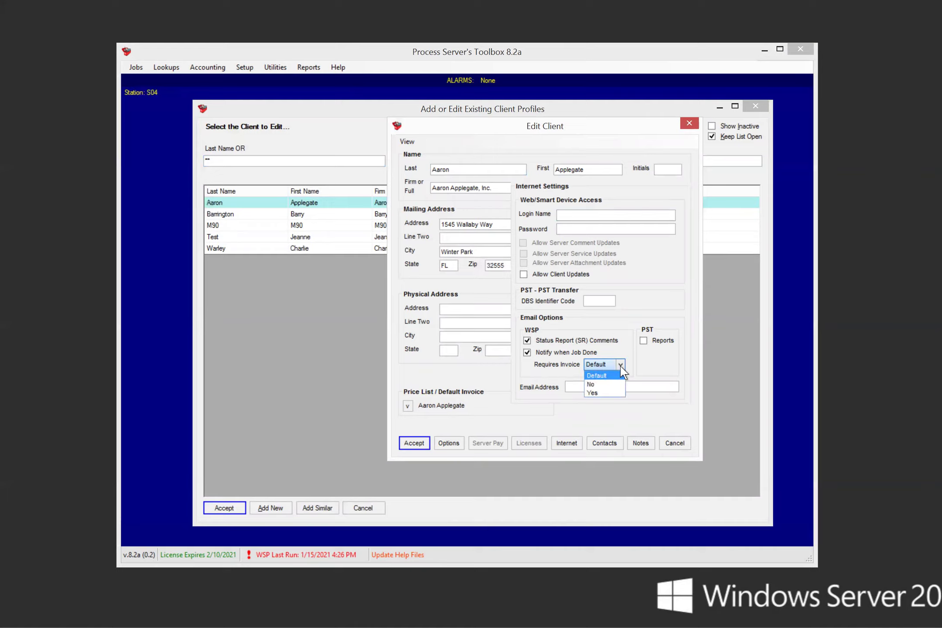
click(606, 385)
click(621, 365)
click(603, 393)
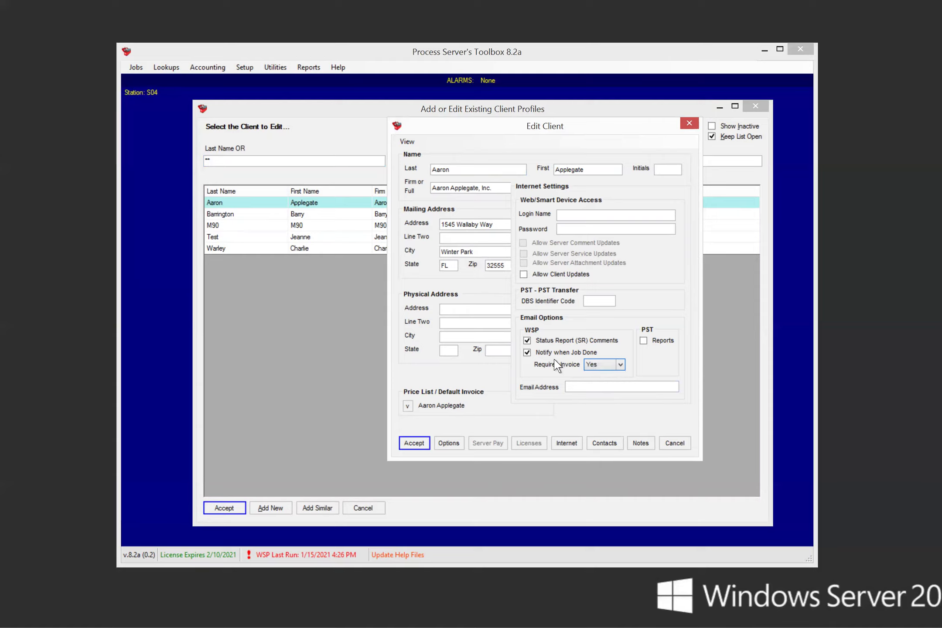